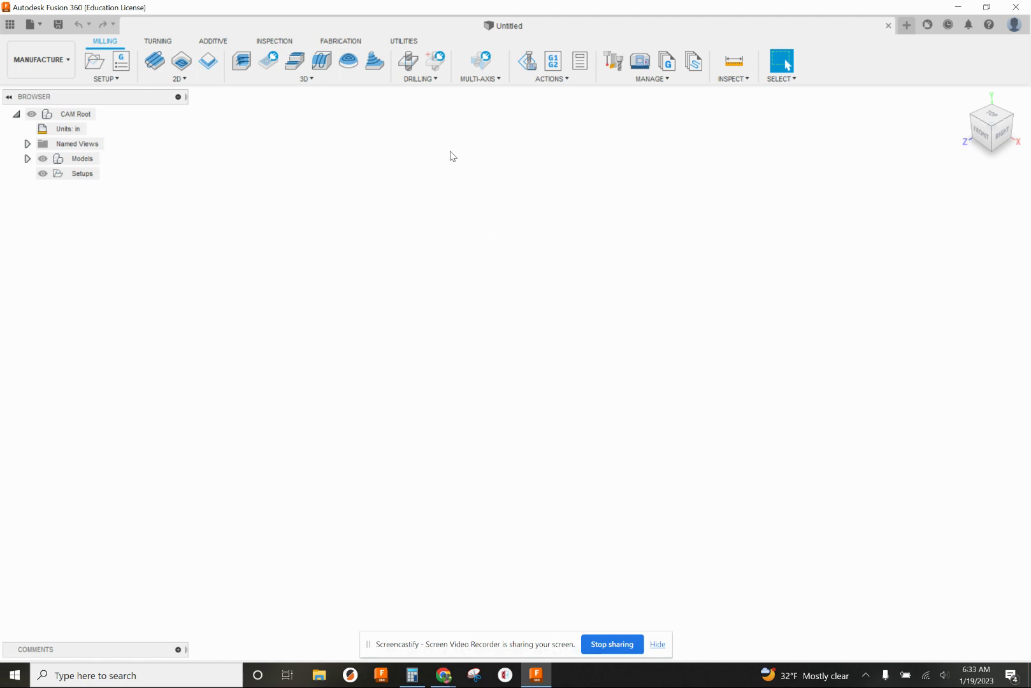
Stay in the Manufacture workspace and open the local Manufacturing library in the Tool Library.
left_click(43, 59)
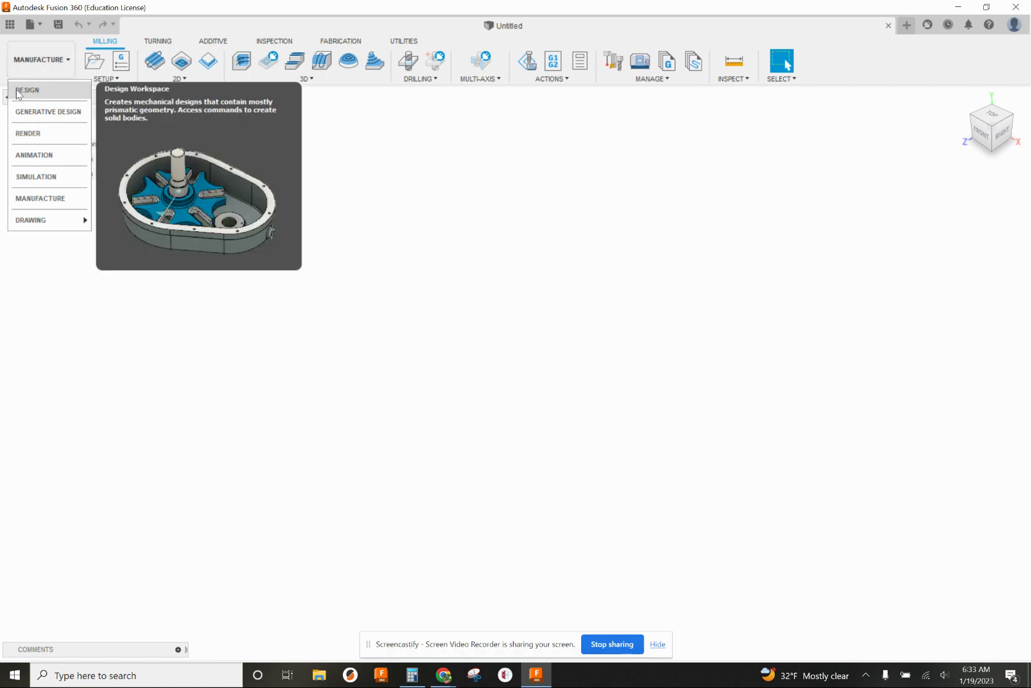
left_click(32, 199)
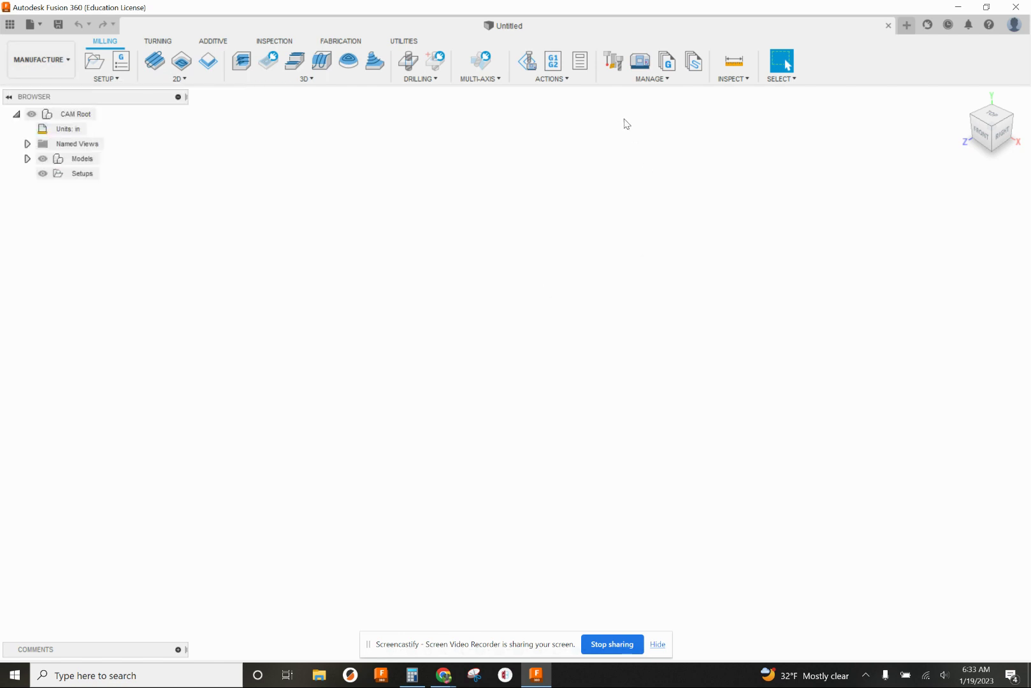
left_click(614, 64)
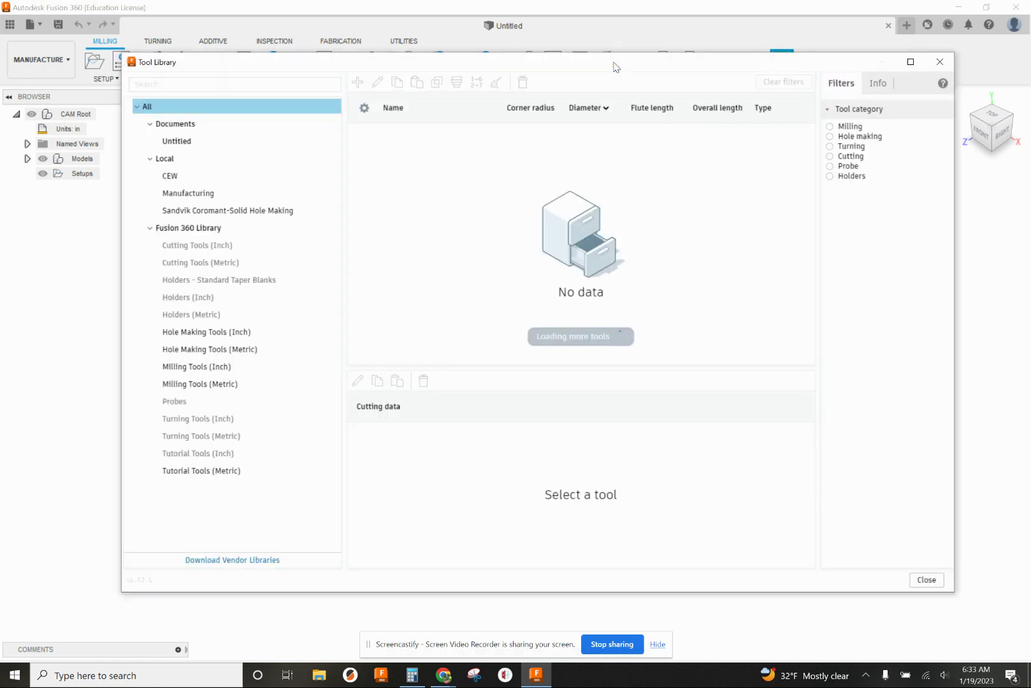
left_click(187, 195)
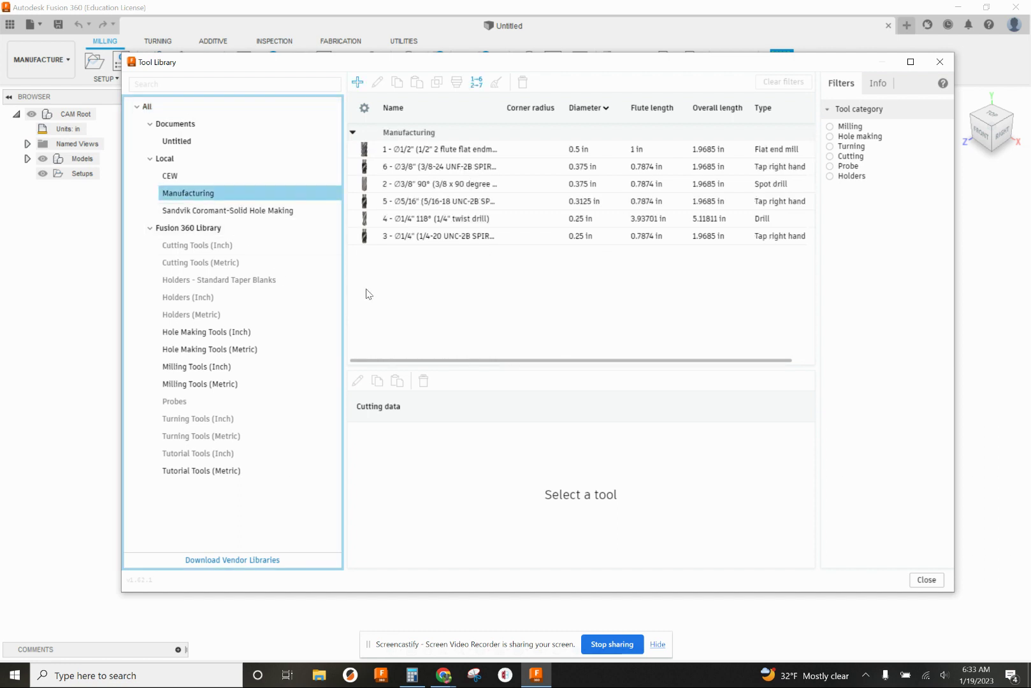
Create a new face mill in the Manufacturing library with the description 3" SHEAR HOG FACE MILL.
left_click(358, 83)
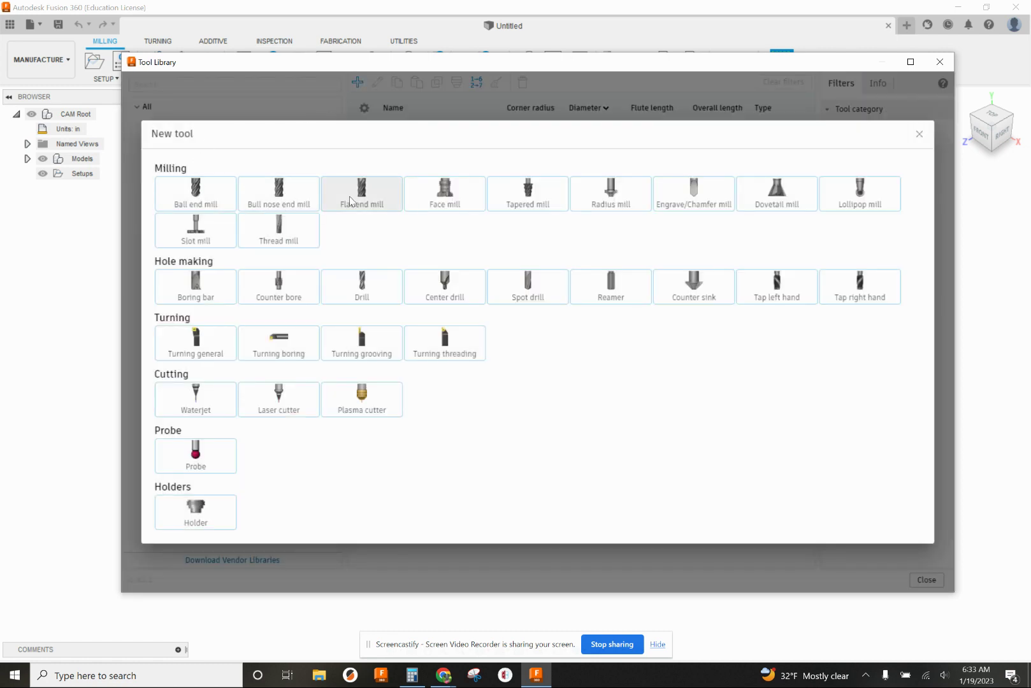
left_click(444, 197)
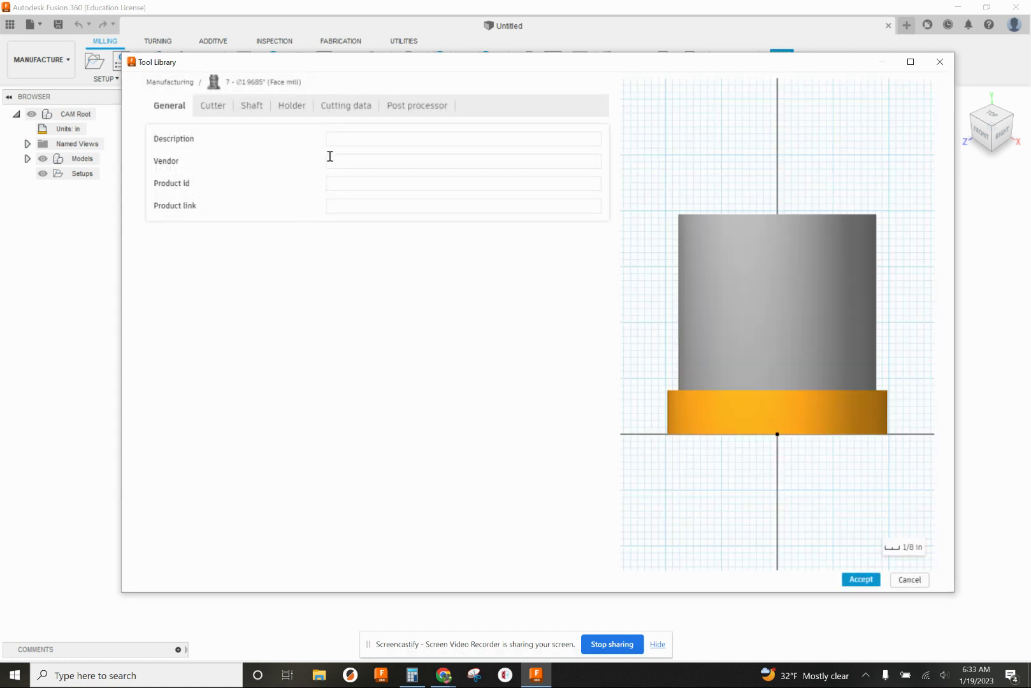
left_click(346, 139)
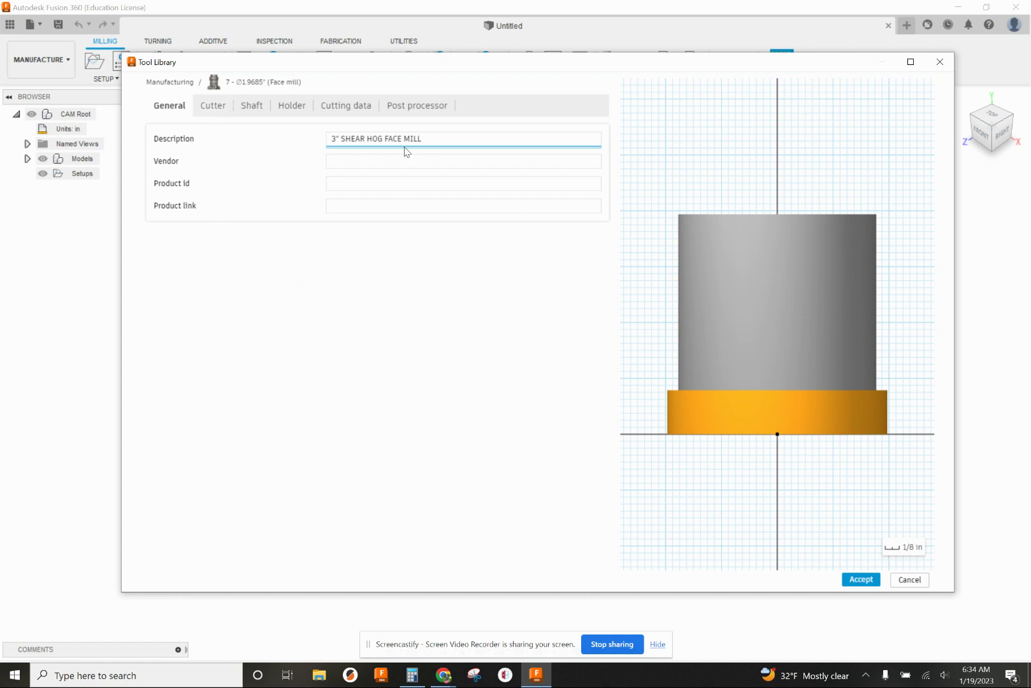
Define the face mill's cutter with 4 flutes, Carbide material and a 3 in diameter.
left_click(213, 107)
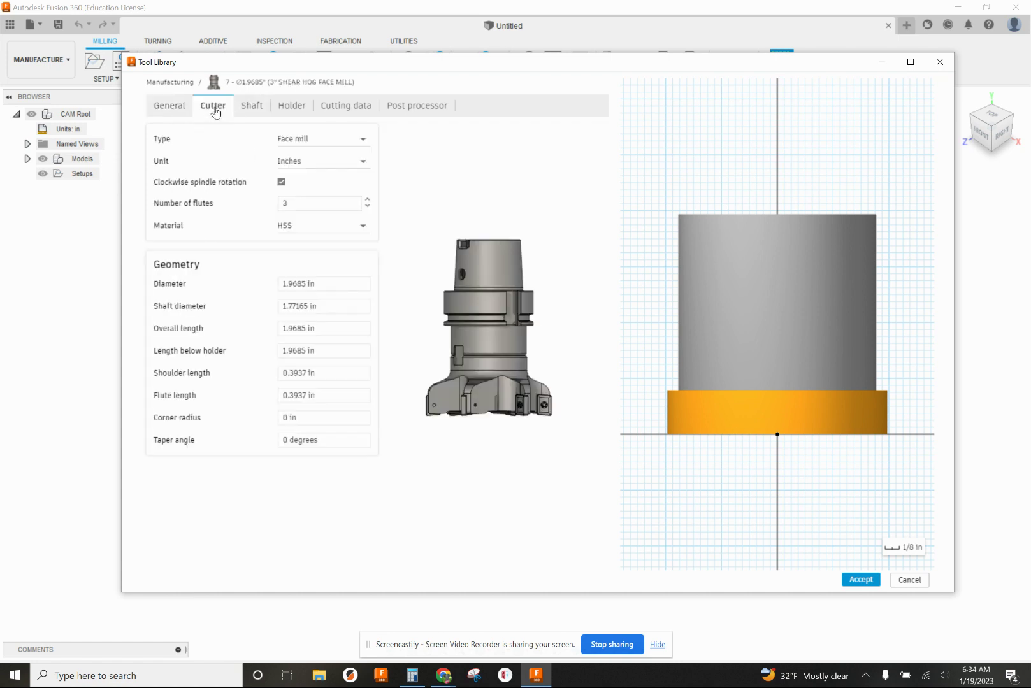
left_click(368, 199)
left_click(360, 227)
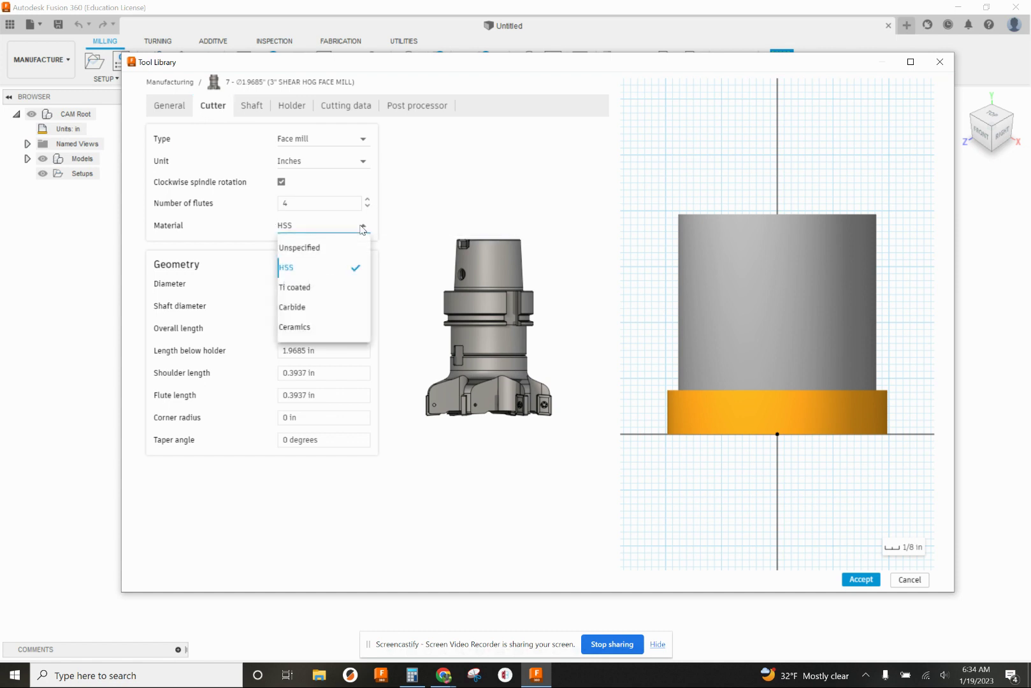
left_click(316, 311)
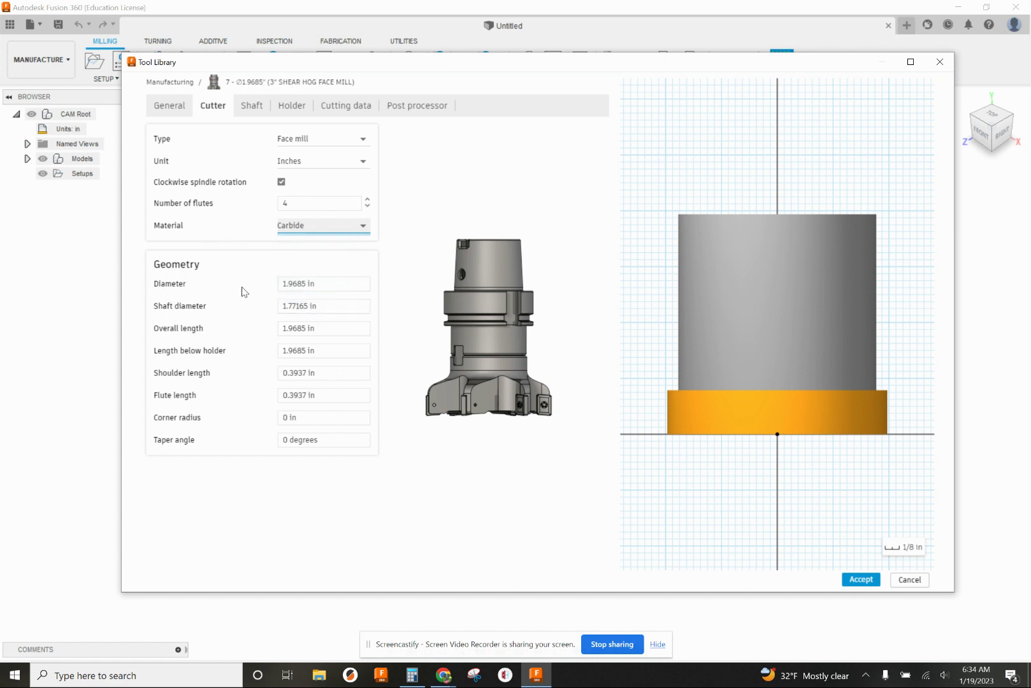
left_click(300, 285)
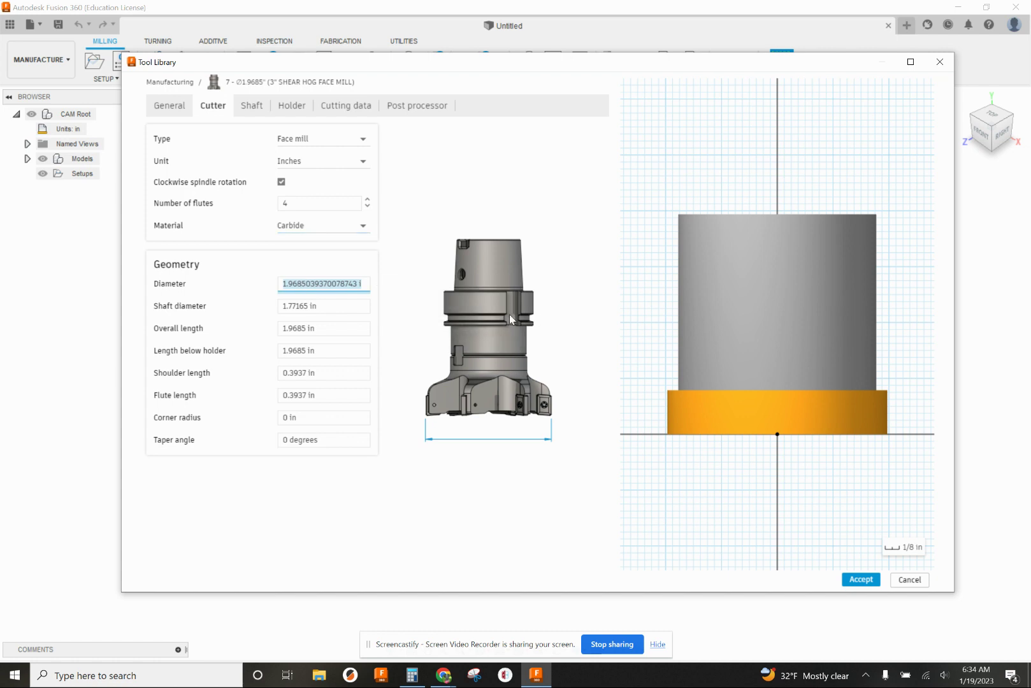
type("3.0")
key("Tab")
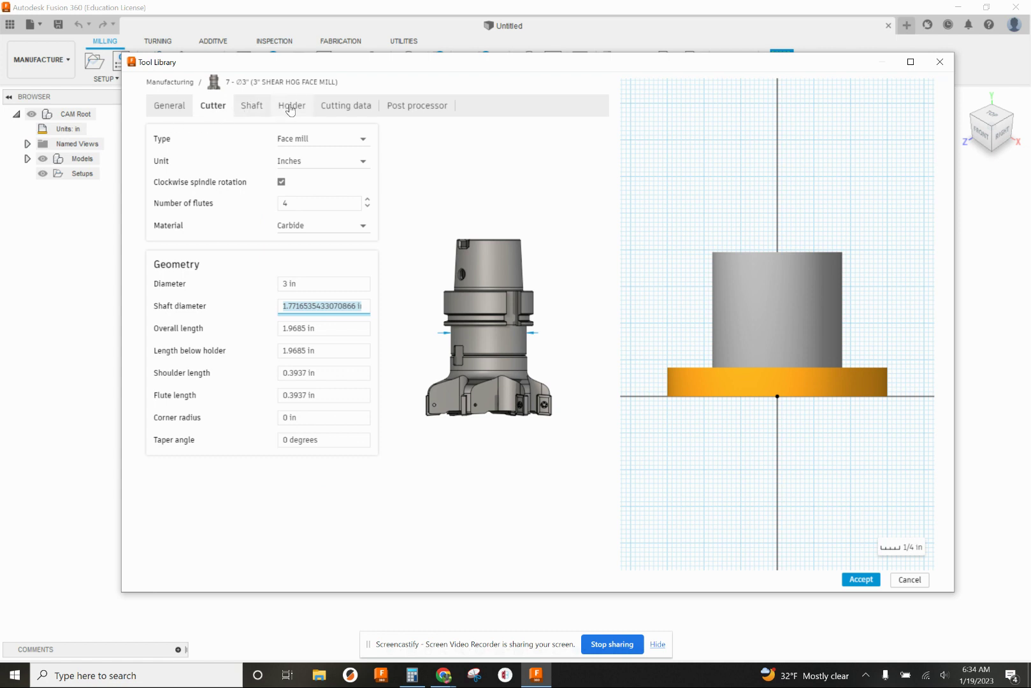
Examine the spindle speed, cutting feedrate and feed per tooth in the face mill's cutting data.
left_click(343, 110)
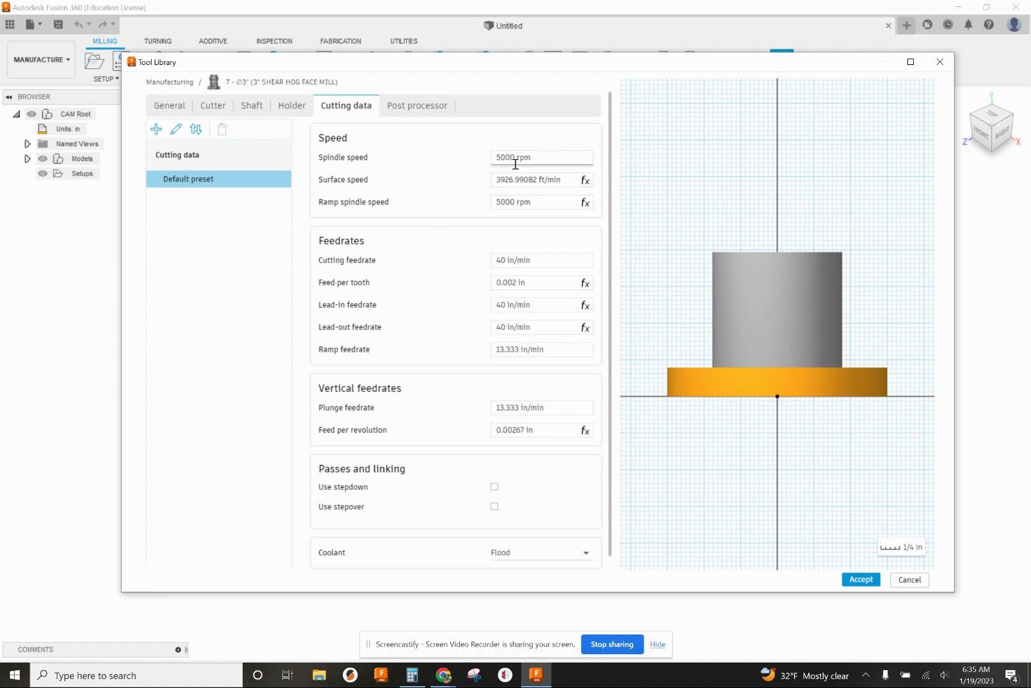
mouse_move(514, 157)
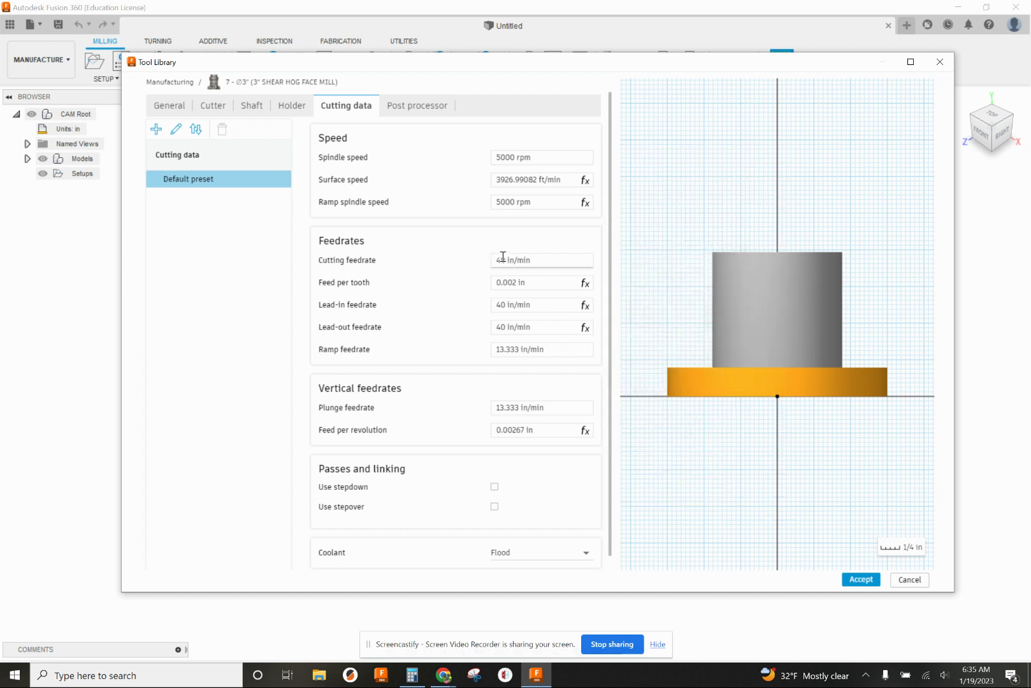
mouse_move(503, 261)
mouse_move(560, 282)
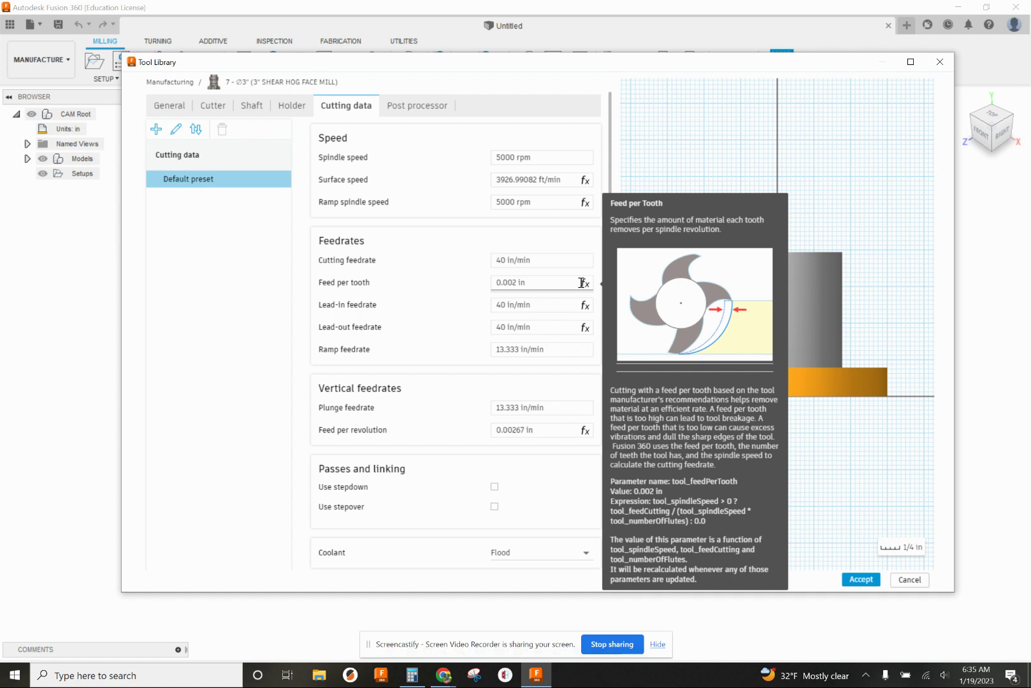
left_click(519, 267)
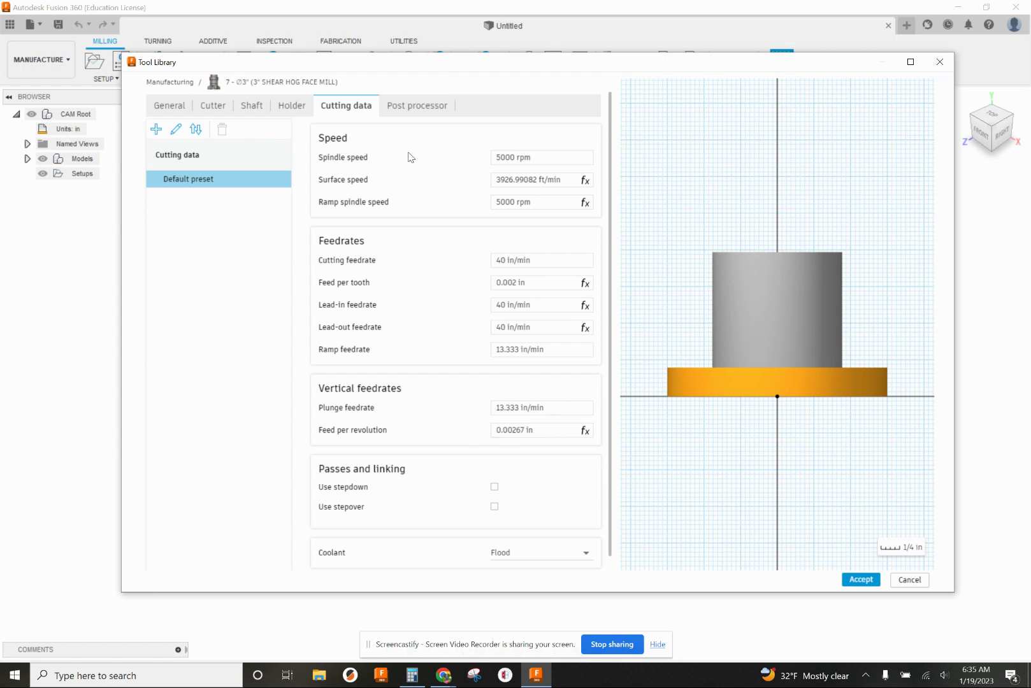
Set the face mill's post-processor tool number to 1 and accept the new tool.
left_click(410, 109)
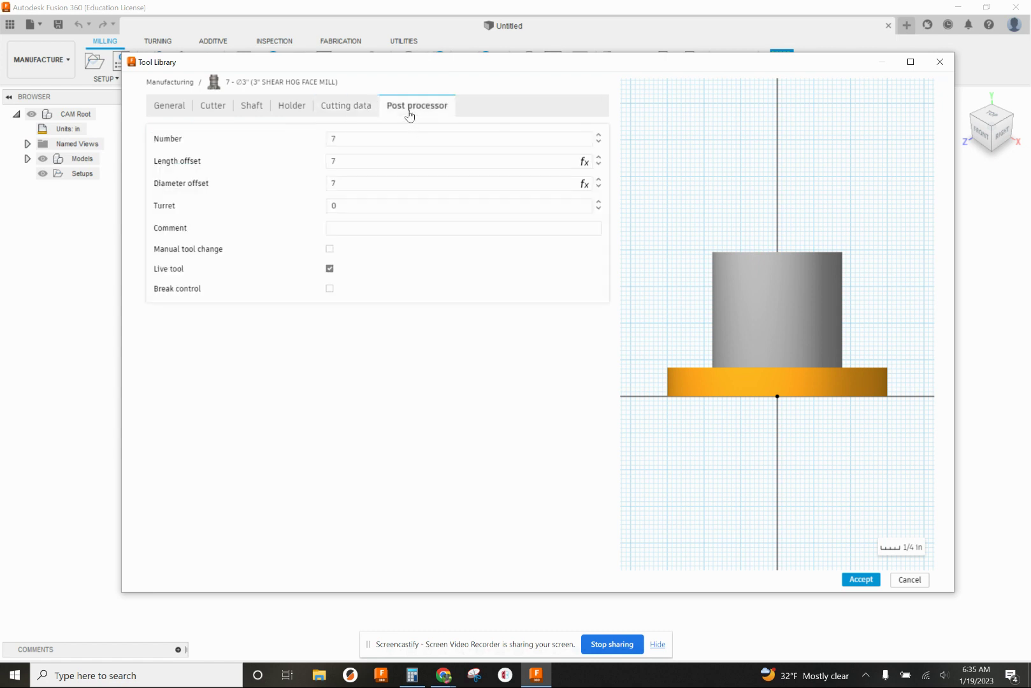
left_click(363, 138)
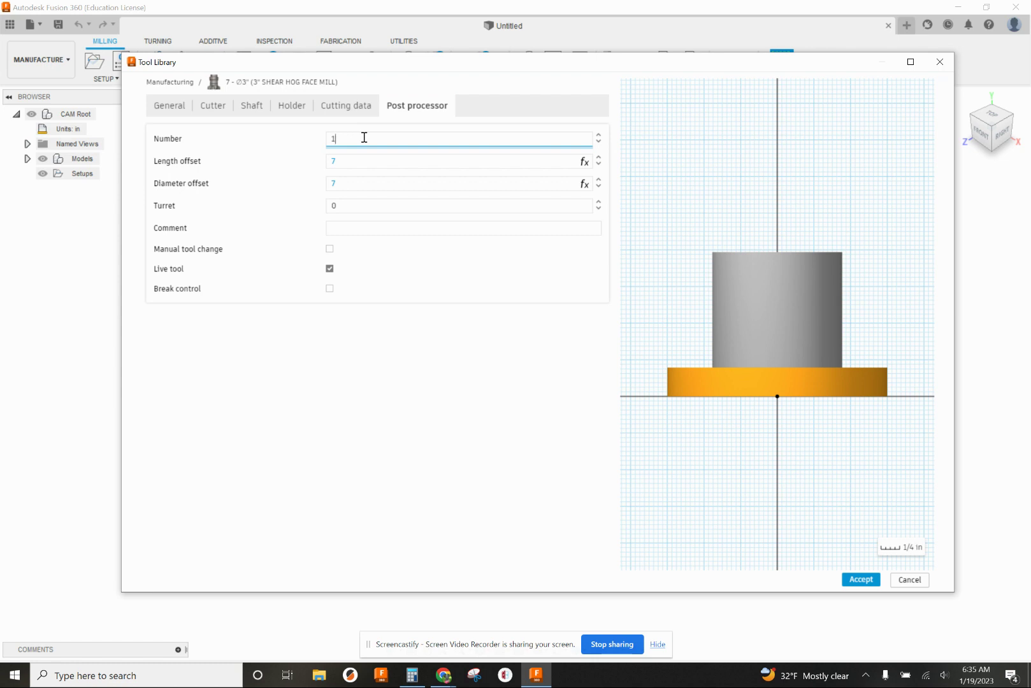
type("1")
key("Tab")
left_click(366, 184)
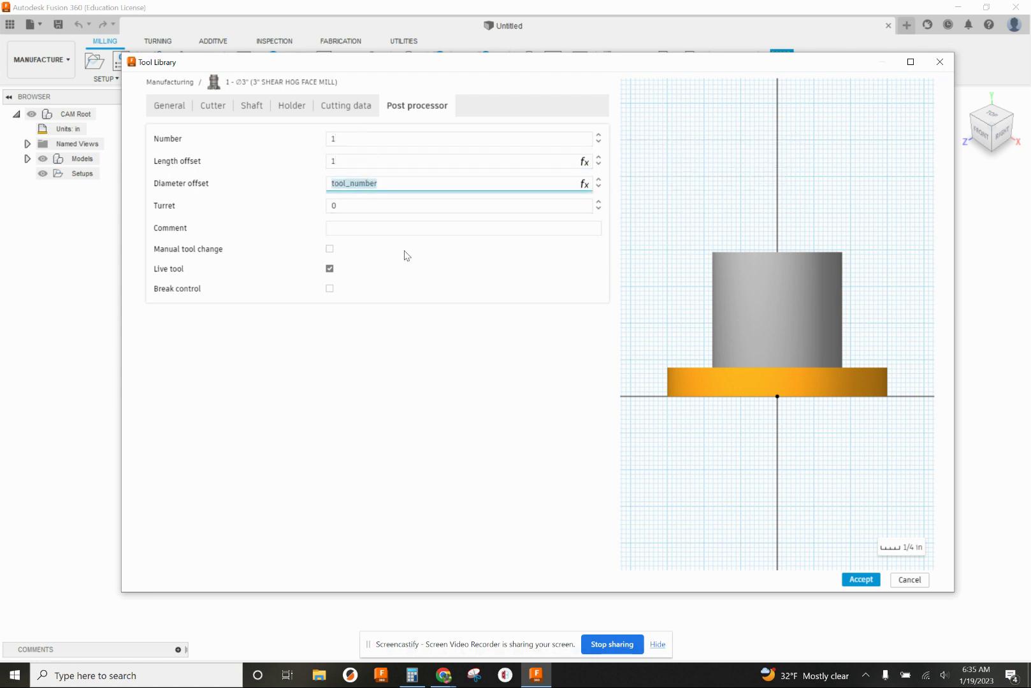
left_click(375, 205)
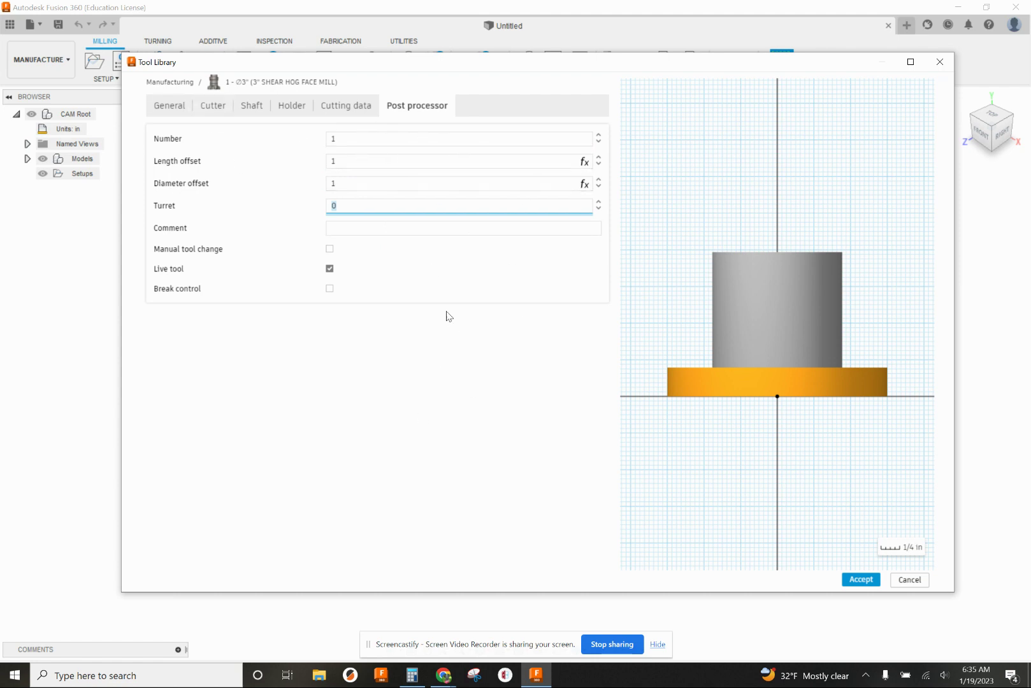
left_click(860, 580)
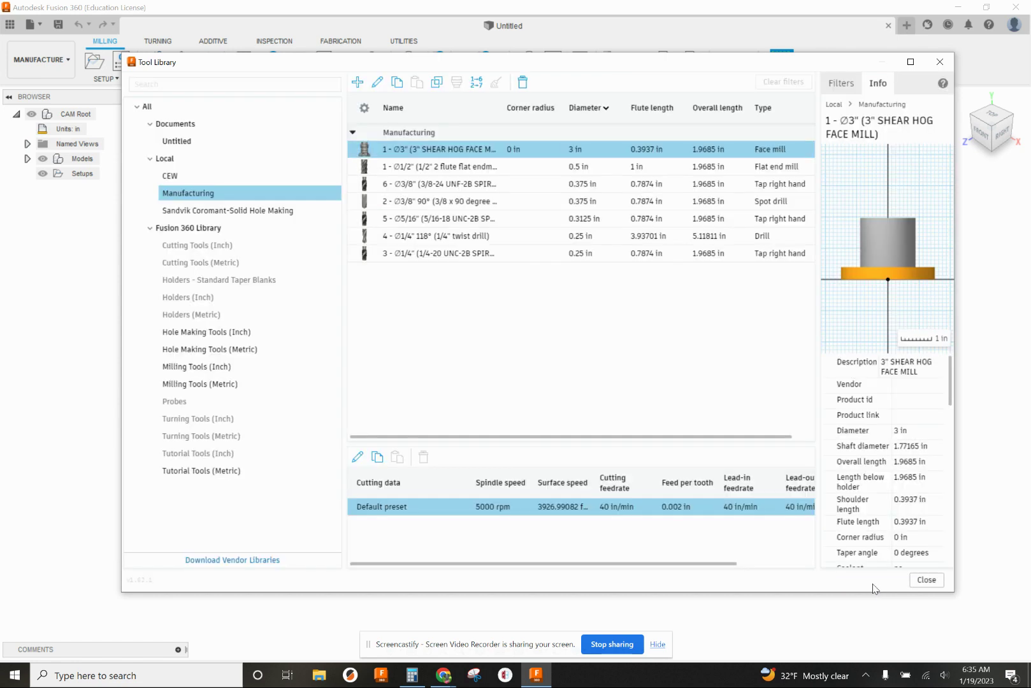
Edit the 1/2" 2 flute flat endmill to use tool number 2 and accept the change.
left_click(408, 171)
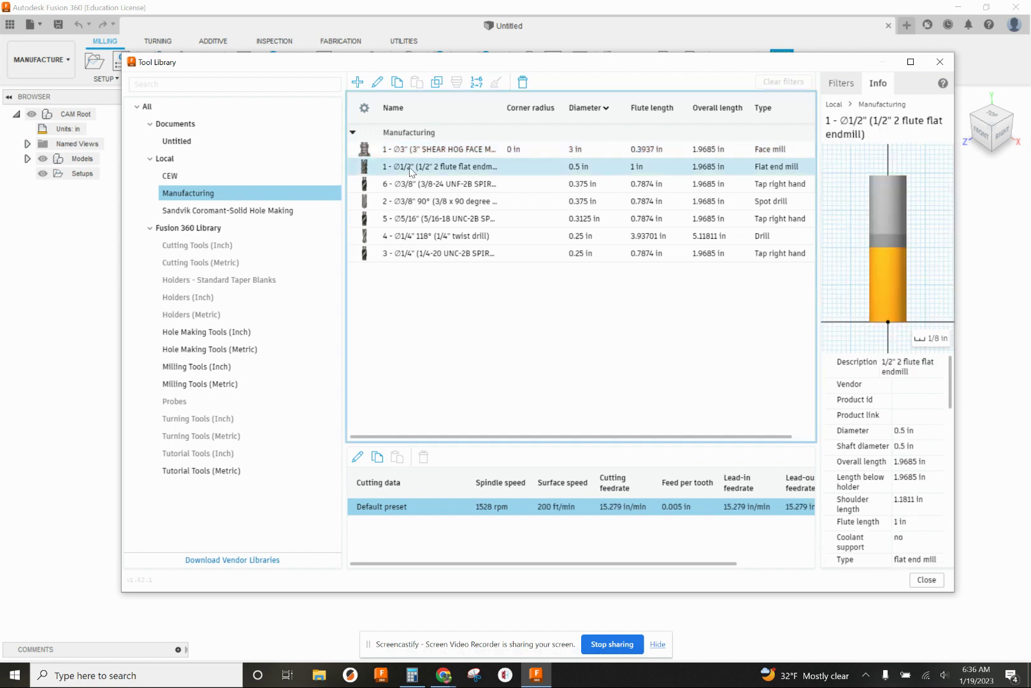
right_click(410, 171)
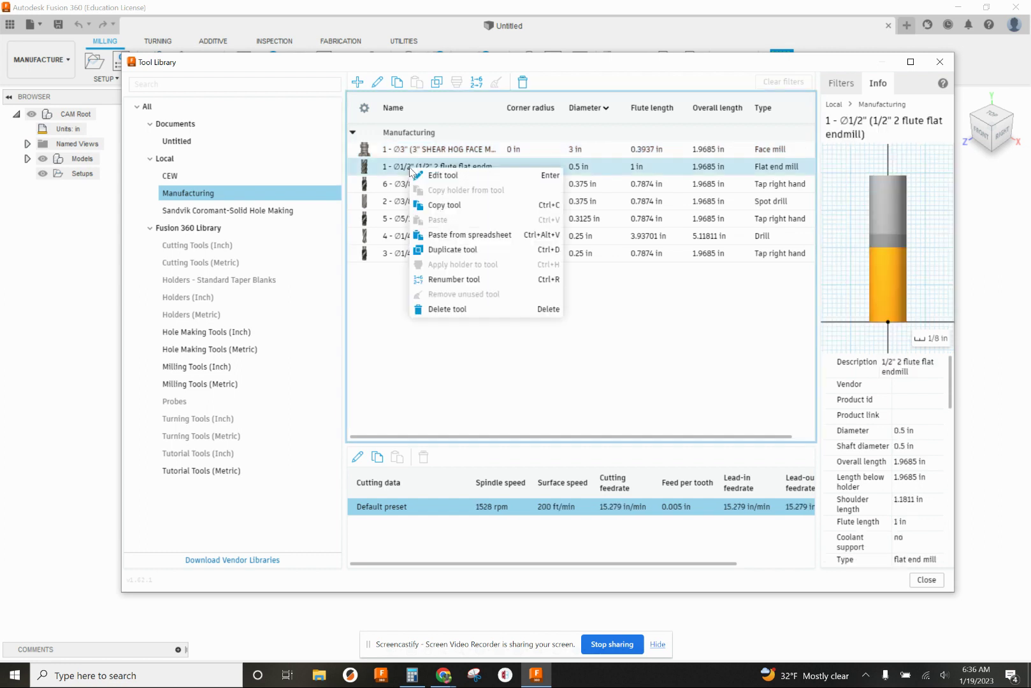
left_click(424, 176)
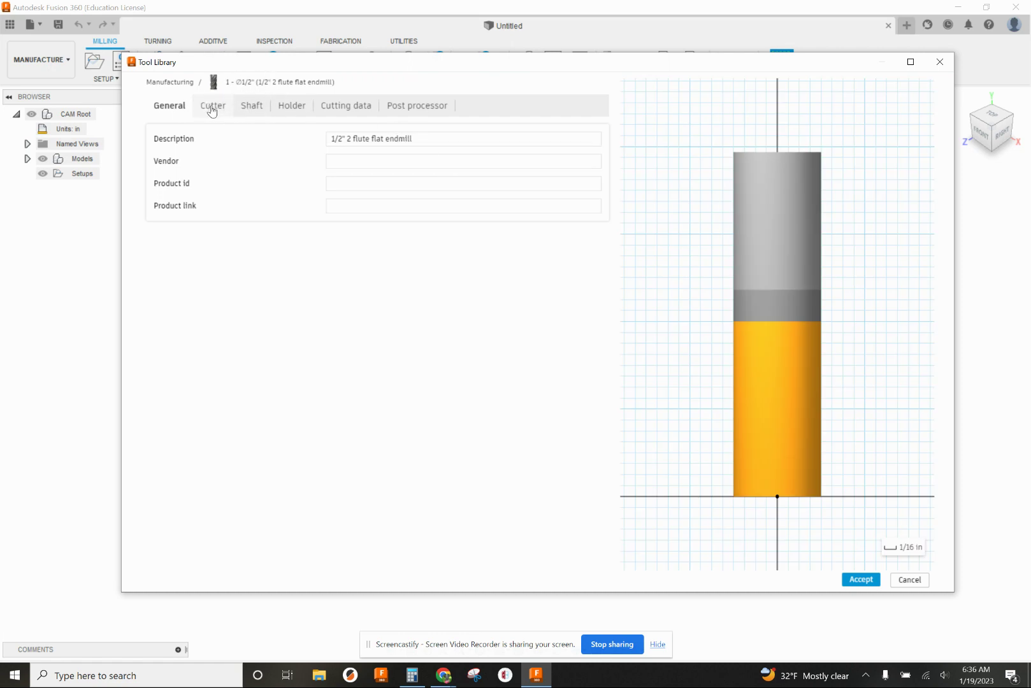
left_click(414, 107)
left_click(374, 140)
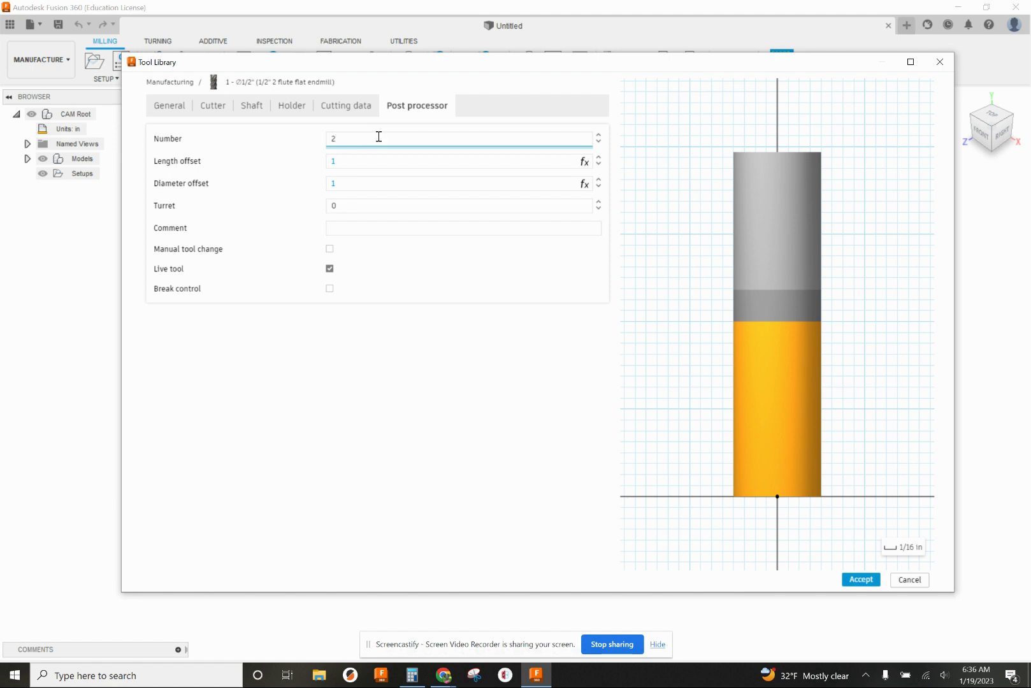
type("2")
key("Tab")
left_click(378, 227)
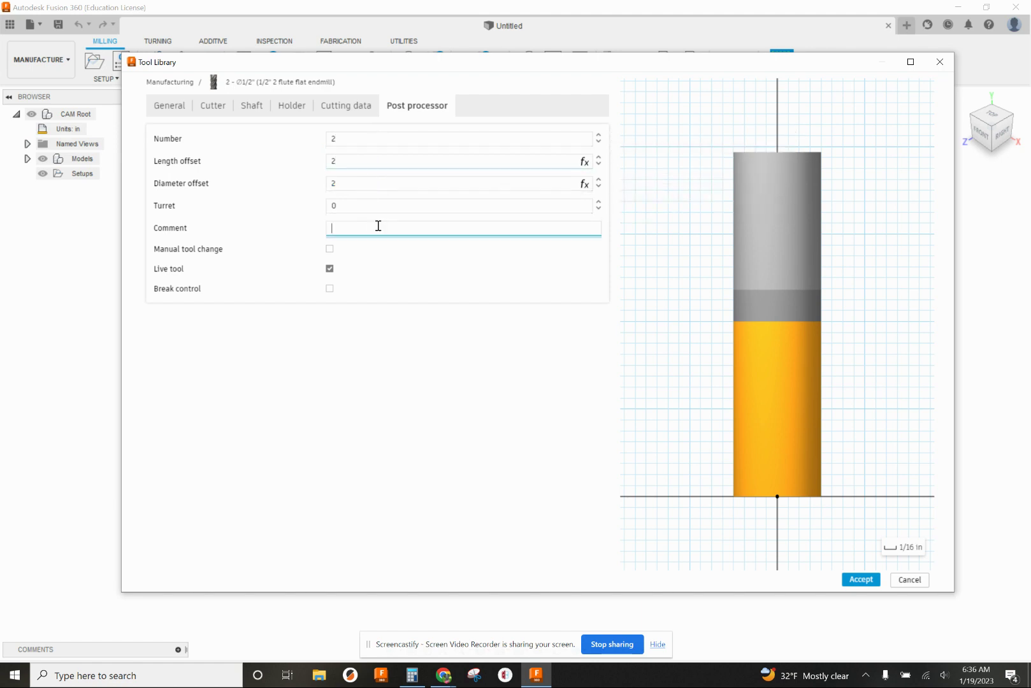
left_click(865, 582)
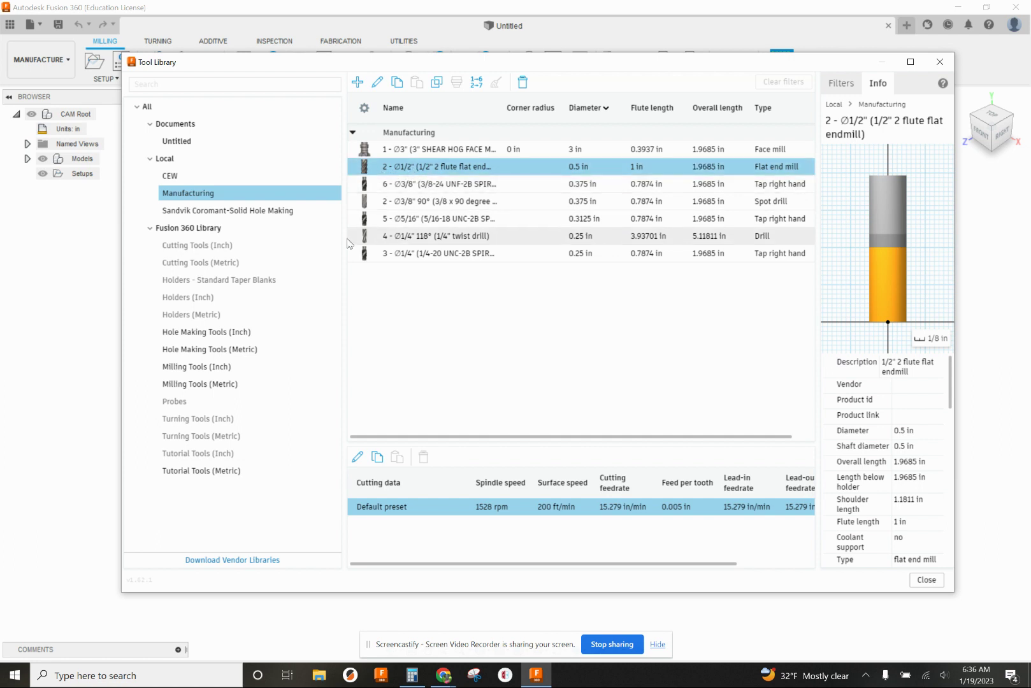
Edit the 3/8 x 90 degree spot drill to use tool number 3 and accept the change.
left_click(445, 205)
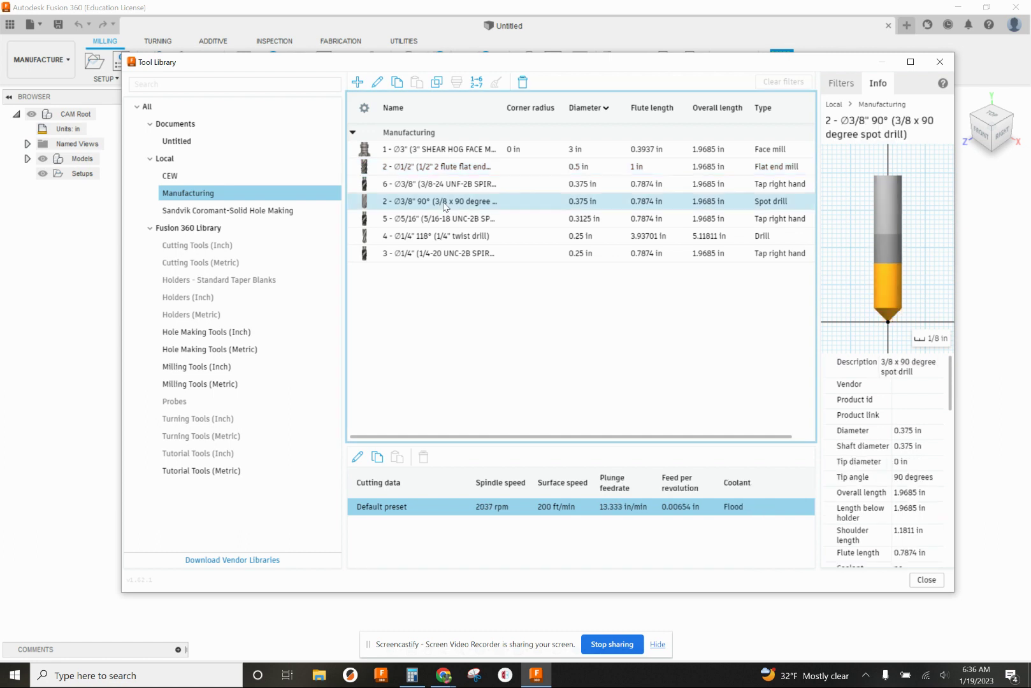
right_click(408, 205)
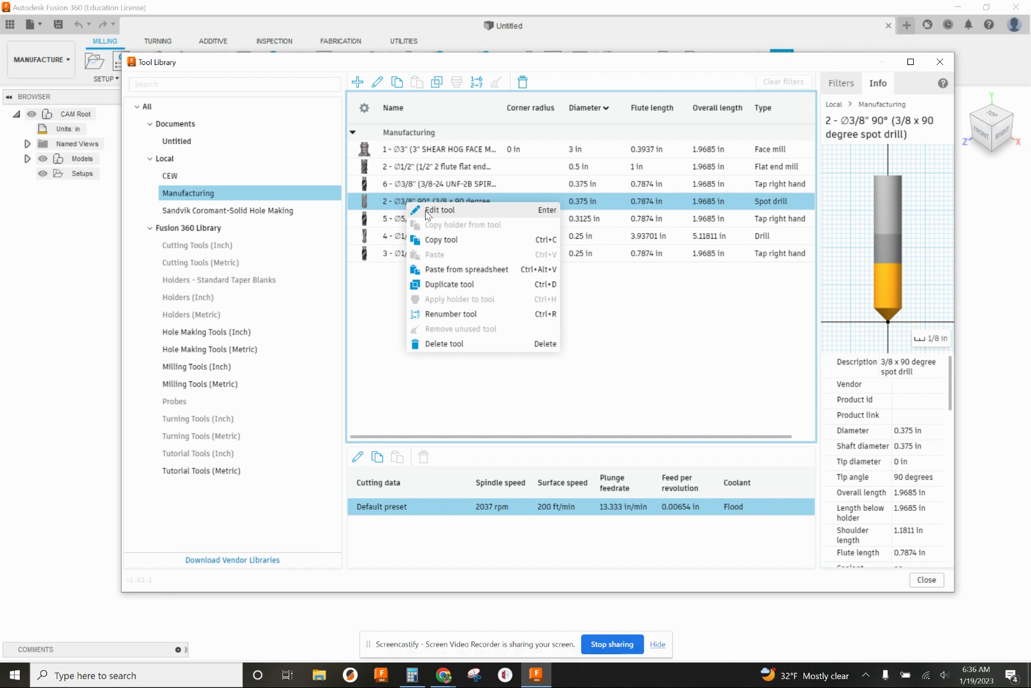
left_click(440, 211)
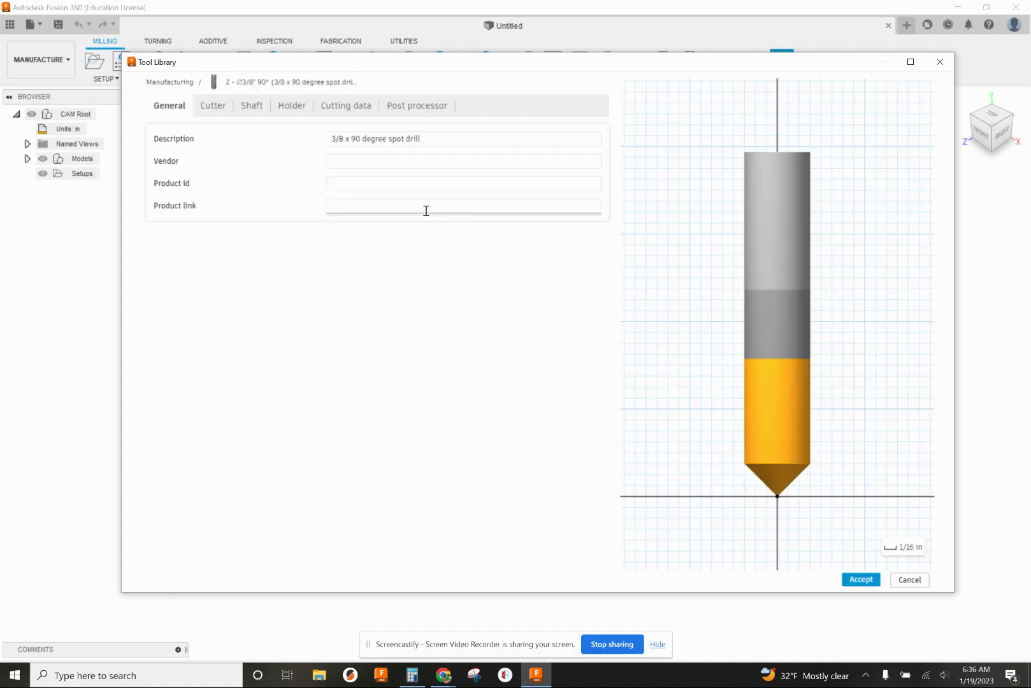
left_click(416, 105)
left_click(403, 136)
left_click(400, 162)
left_click(399, 186)
left_click(399, 223)
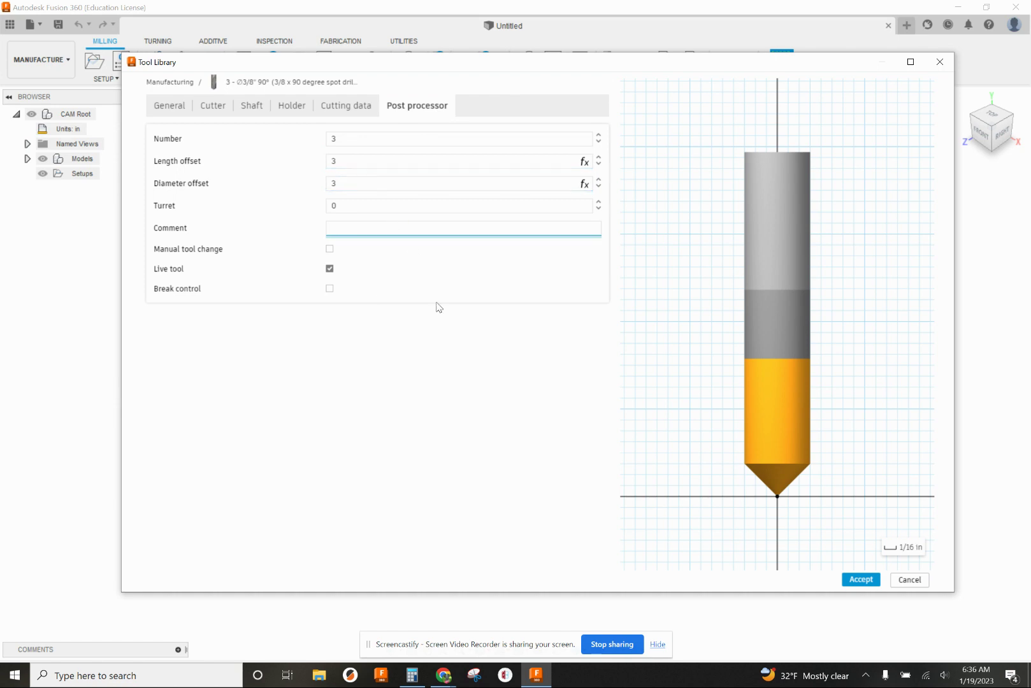
left_click(858, 581)
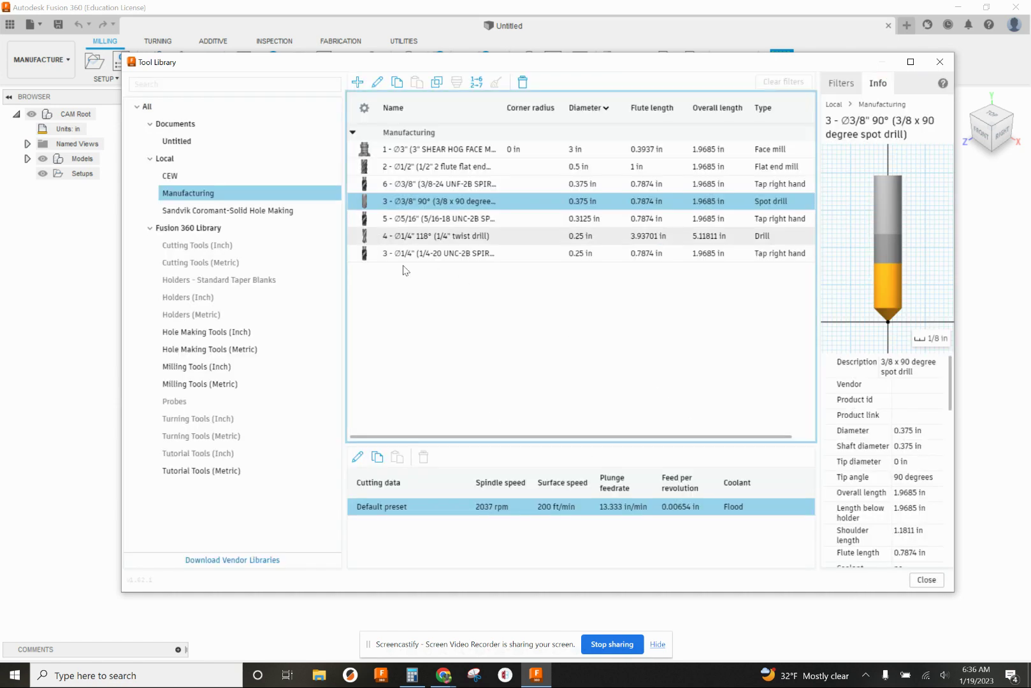